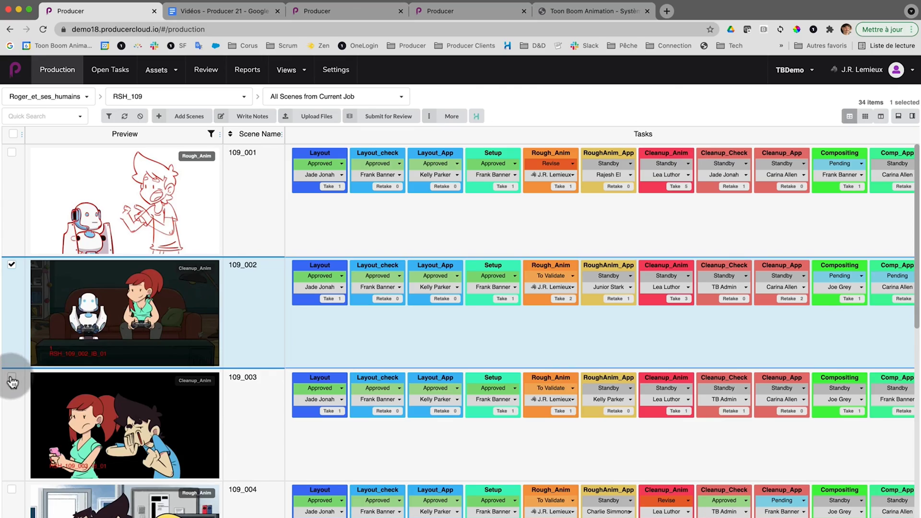
Add scenes 109_003 and 109_004 to the selected scenes and open the review submission for the selection.
left_click(12, 383)
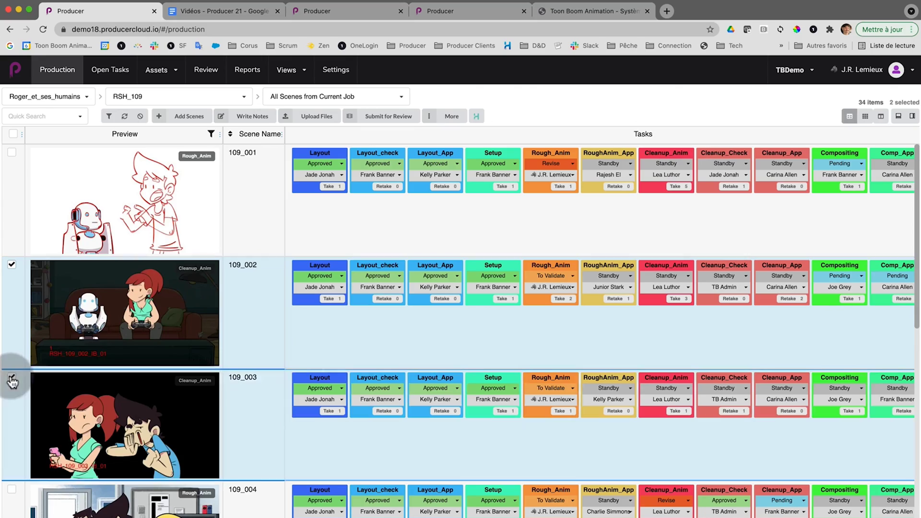
left_click(11, 489)
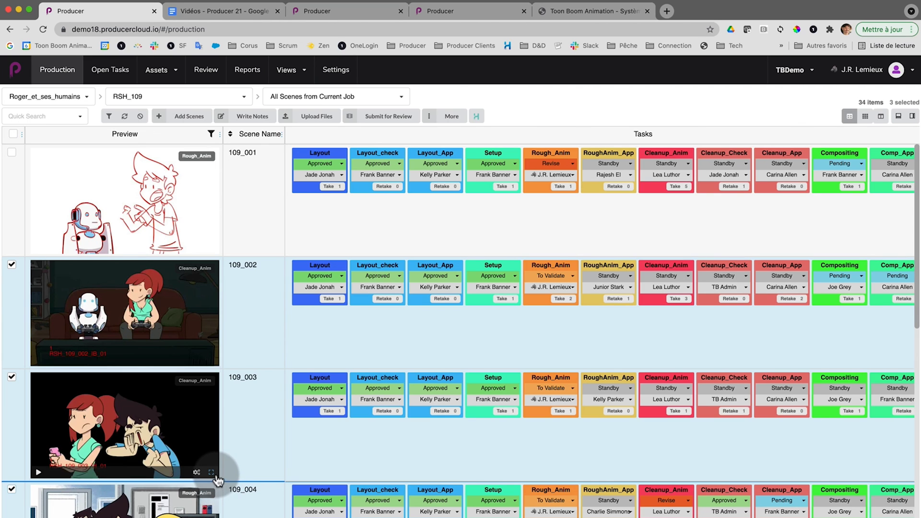
left_click(405, 123)
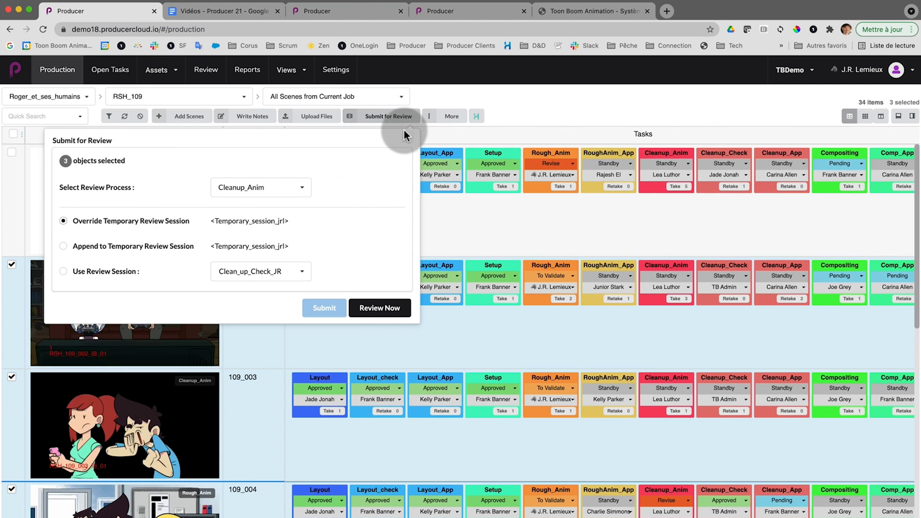
Submit the selected scenes with the Layout review process to the Producer_21_Demo_Review session and start reviewing immediately.
left_click(285, 187)
left_click_drag(308, 220, 310, 262)
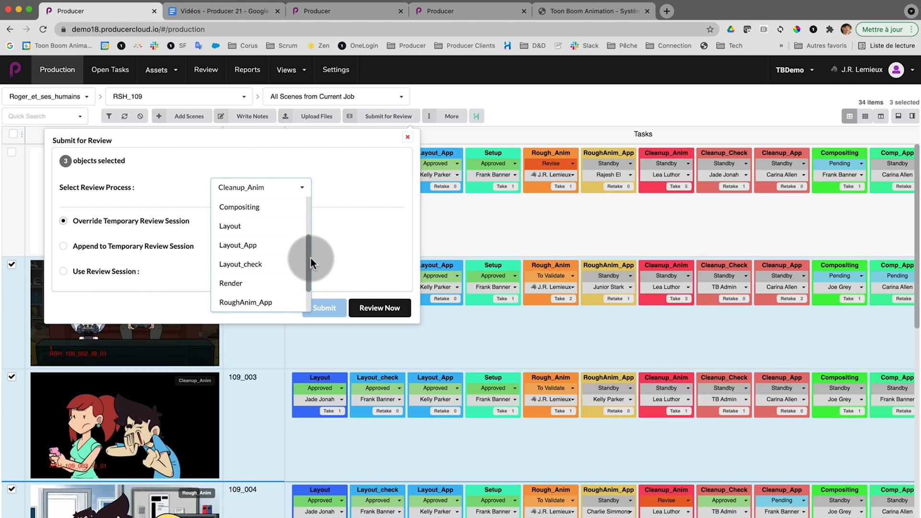
left_click(257, 230)
left_click(296, 280)
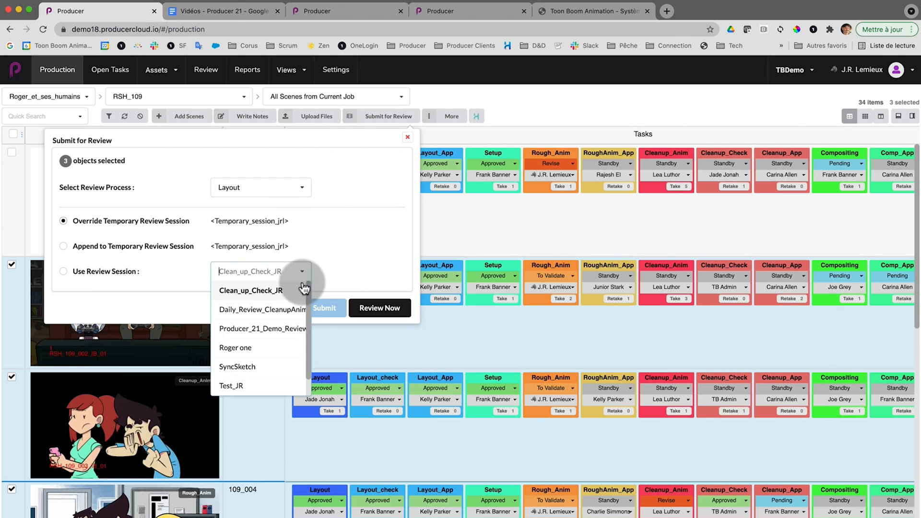
left_click(281, 329)
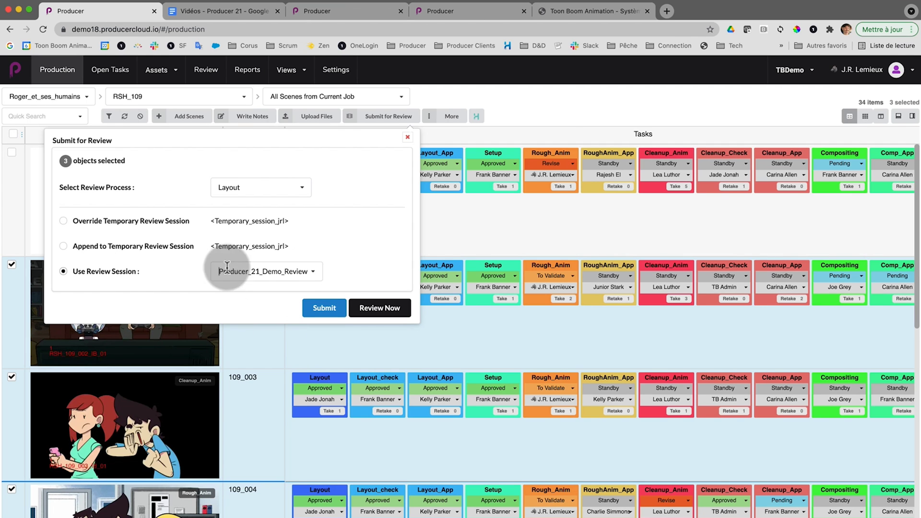
left_click(377, 308)
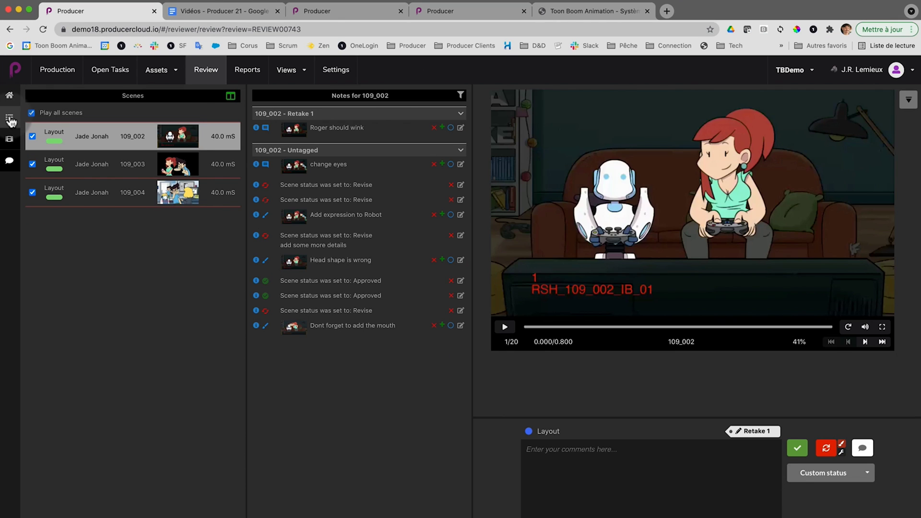
Show and hide the open reviews list, and toggle the scene list off and back on.
left_click(11, 120)
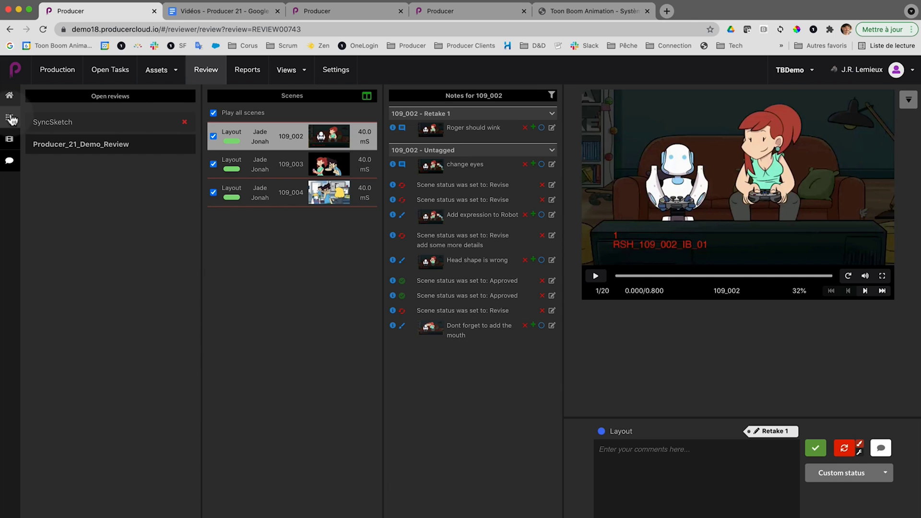
left_click(10, 120)
left_click(11, 141)
left_click(11, 142)
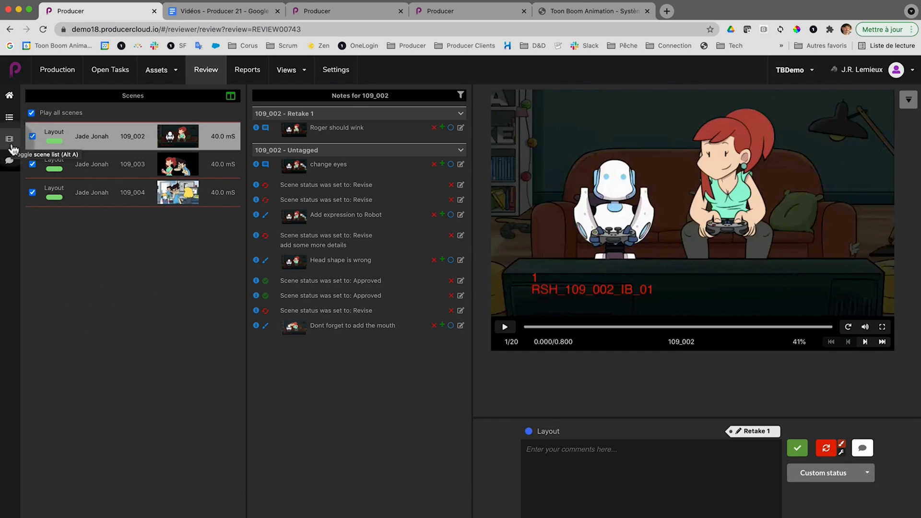
Hide the notes list for scene 109_002 so only the scene list accompanies the player.
left_click(9, 163)
left_click(11, 163)
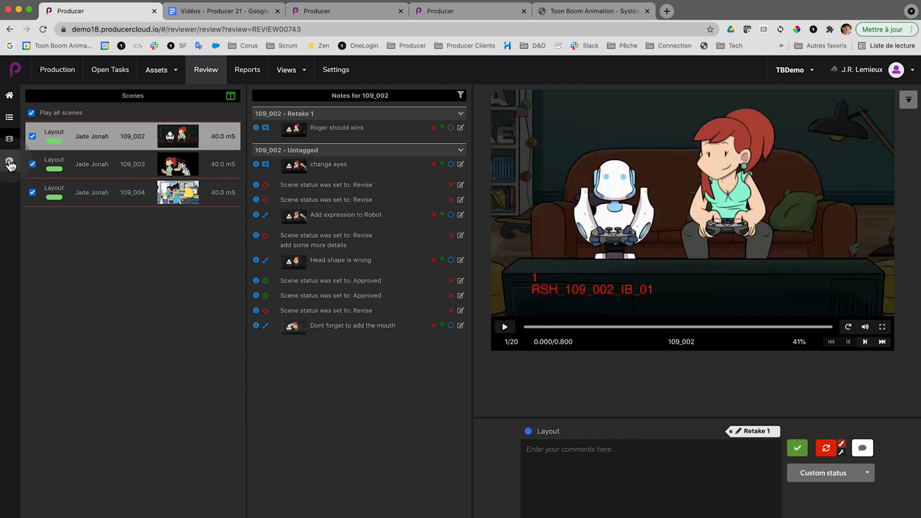
left_click(11, 163)
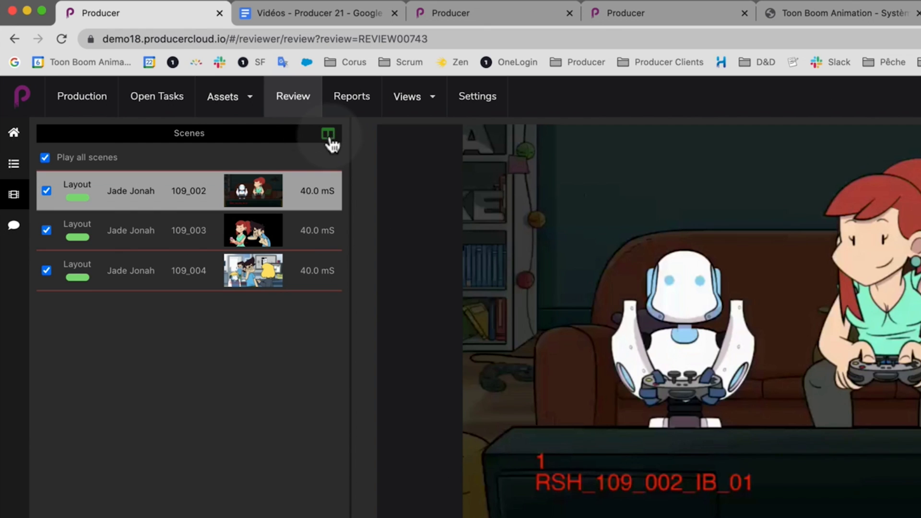
Configure the scene list to display the frame count in place of the frame duration.
left_click(329, 136)
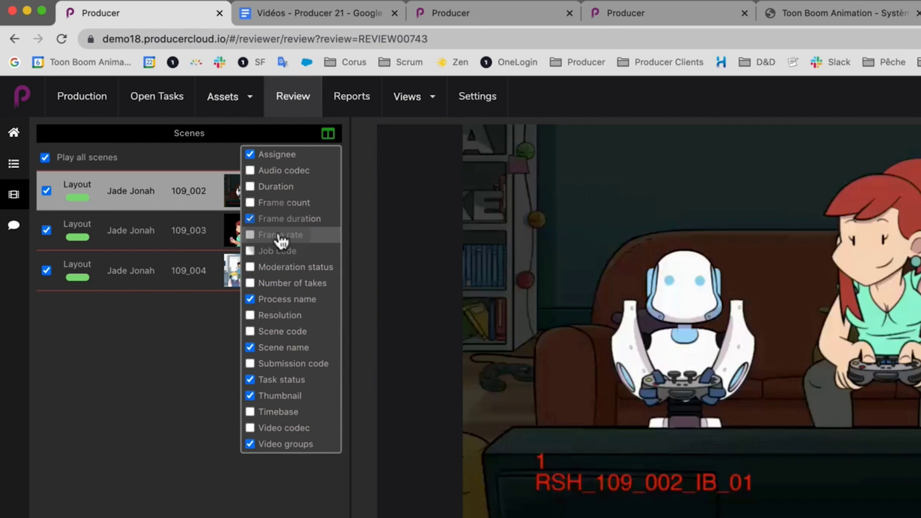
left_click(299, 204)
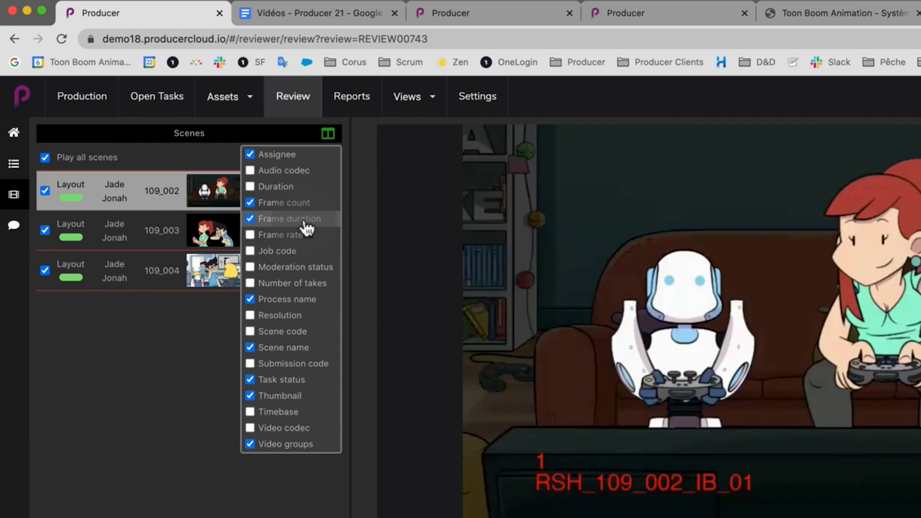
left_click(196, 339)
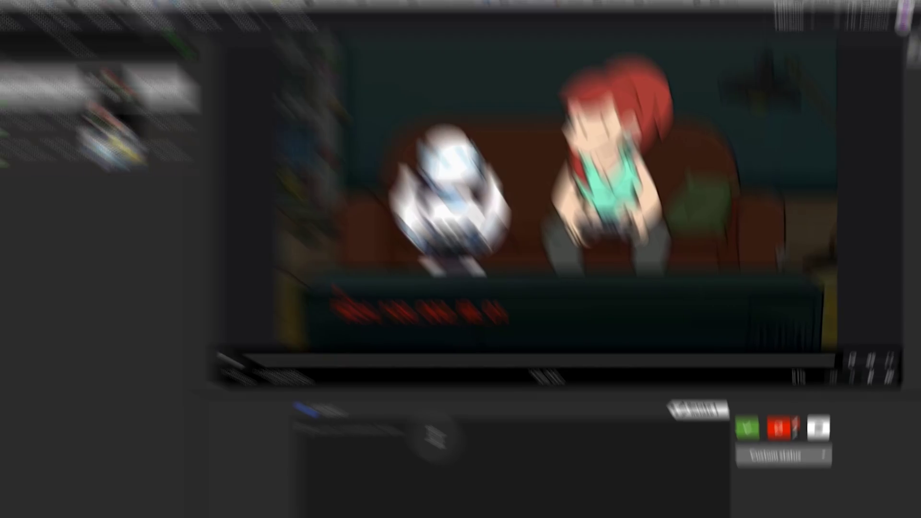
Enter the comment "Make the robot bigger" on scene 109_002 and set its Layout status to Revise.
type("Make the robot bigger")
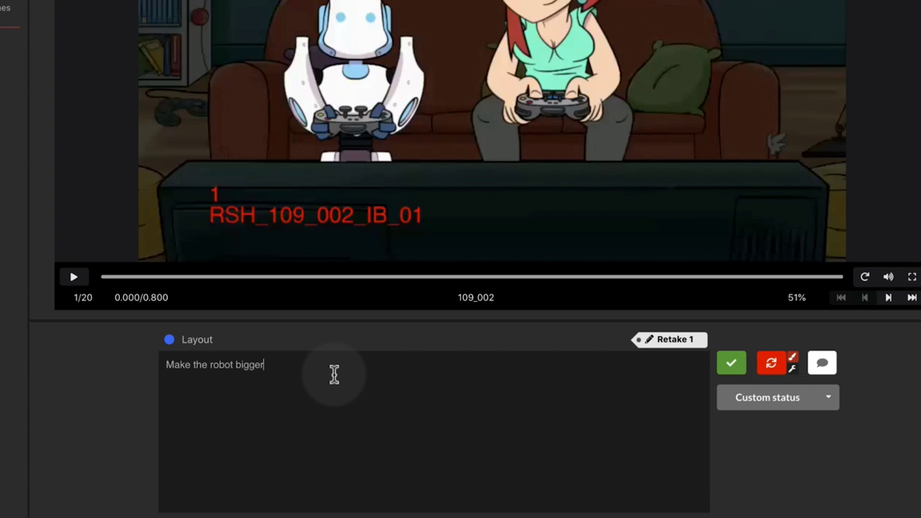
left_click(773, 367)
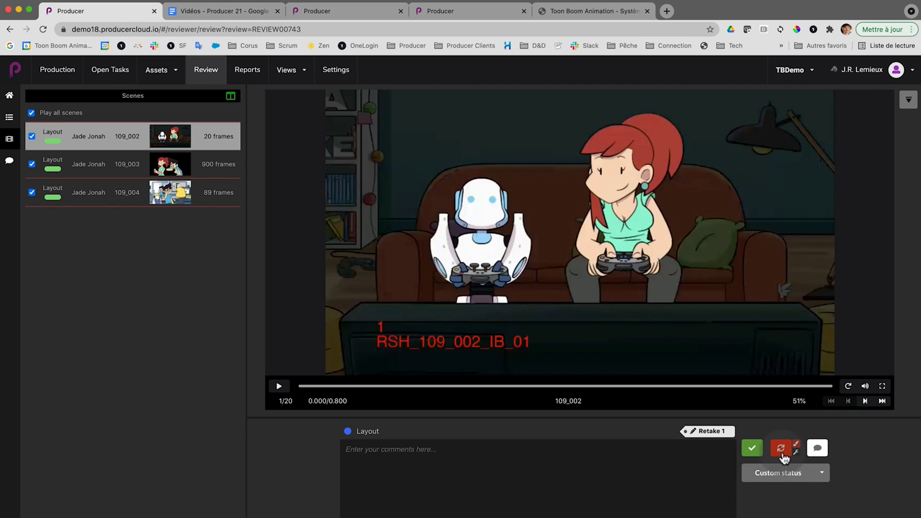
left_click(782, 455)
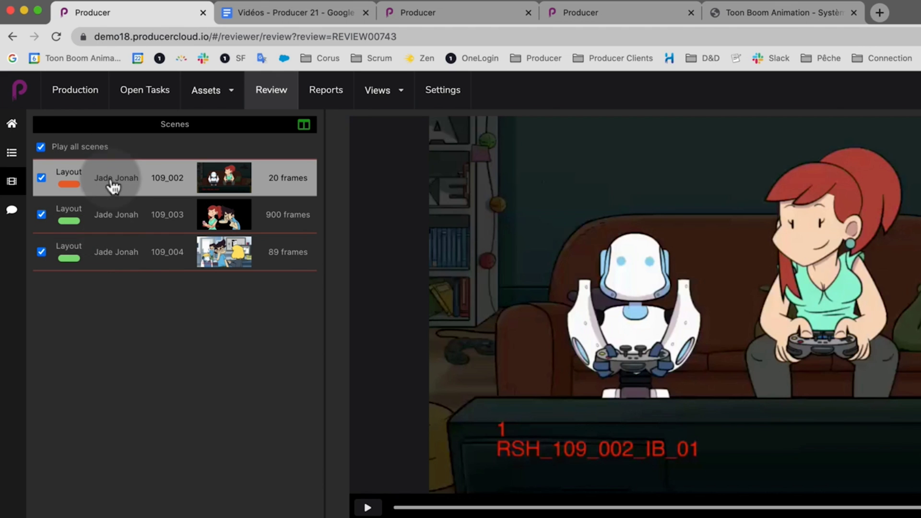
Open scene 109_003, enter the comment "comment" and set its Layout status to Revise.
left_click(91, 225)
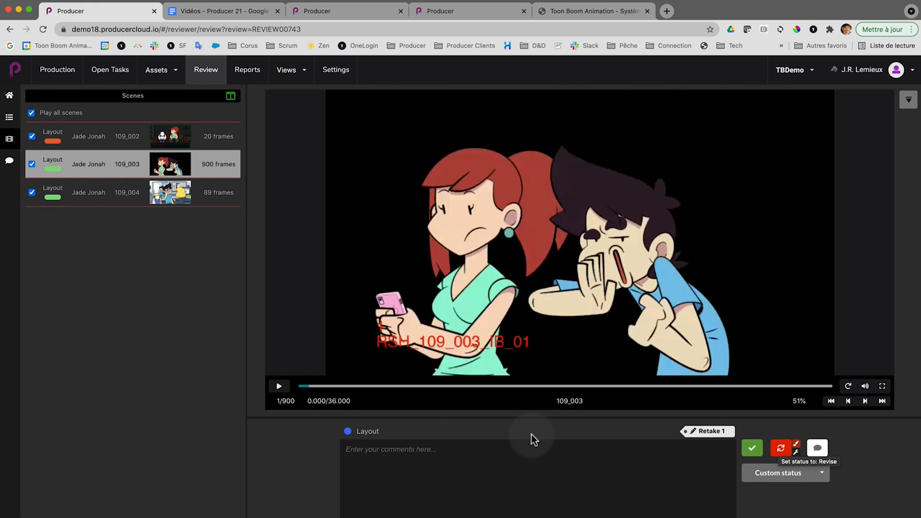
type("comment")
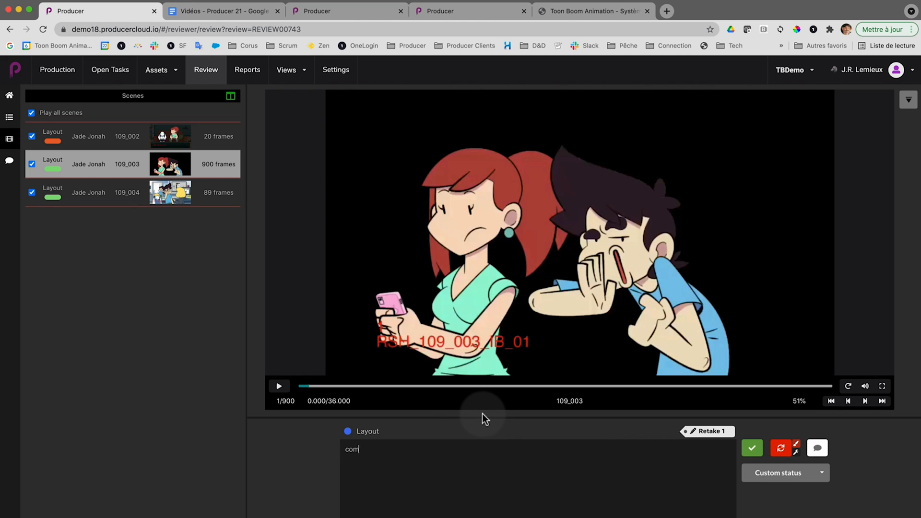
left_click(780, 448)
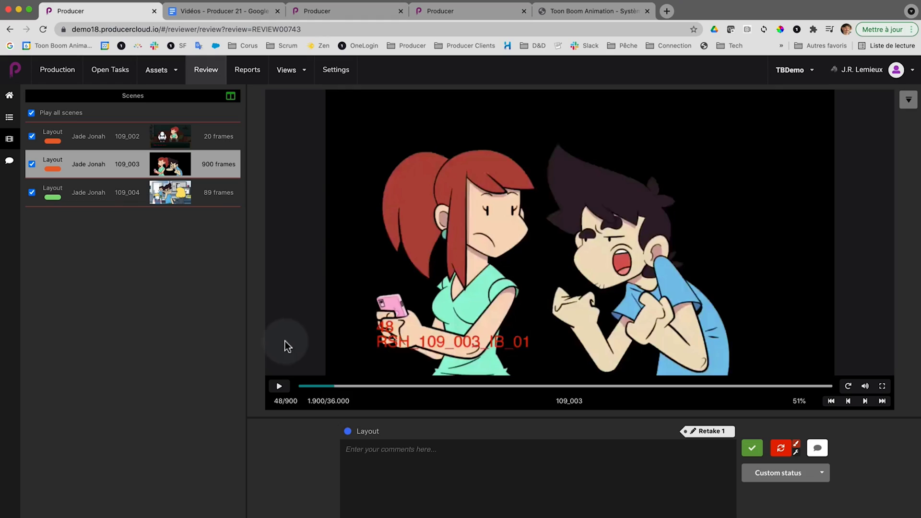
Open the drawing tools on scene 109_003 and draw a short white stroke beside the dark-haired man.
left_click_drag(335, 386, 394, 384)
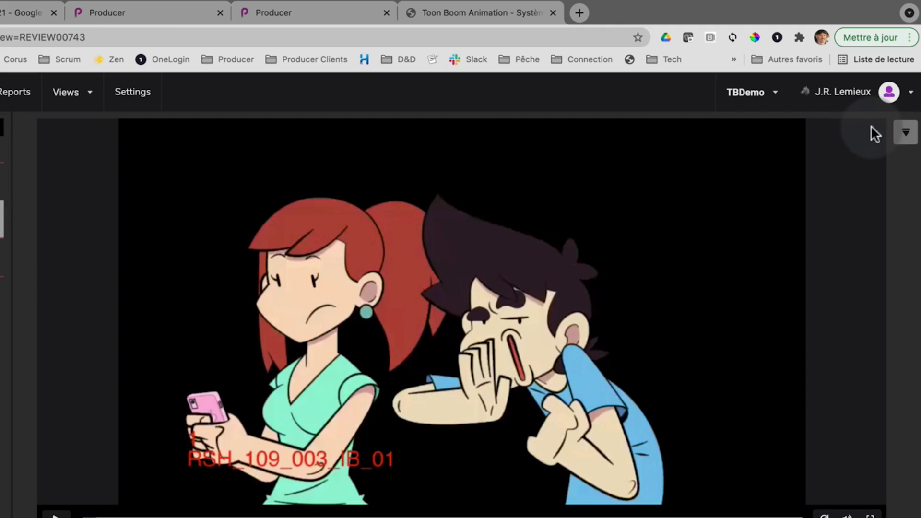
left_click(906, 133)
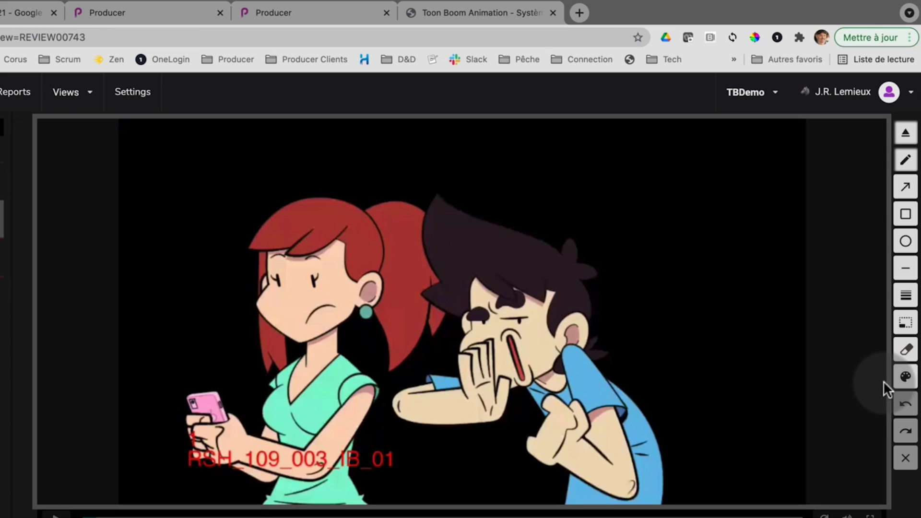
left_click(908, 379)
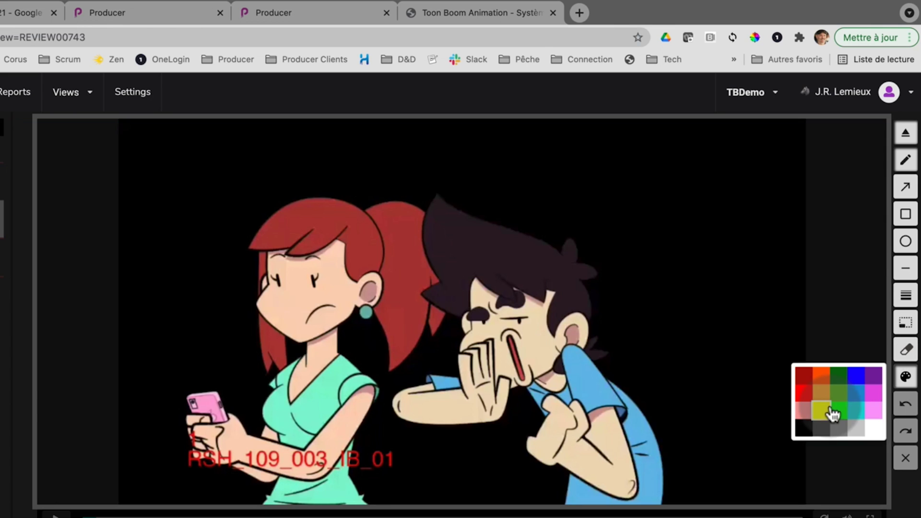
left_click(876, 429)
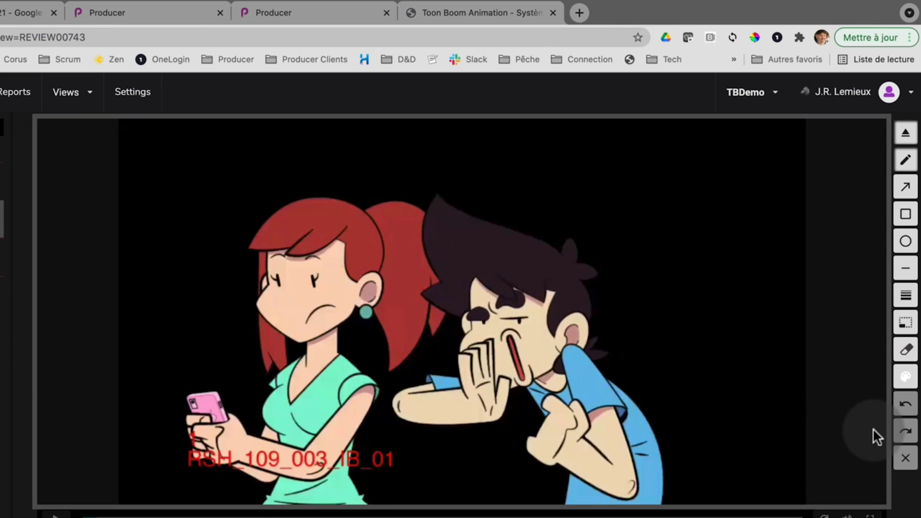
left_click_drag(685, 305, 755, 288)
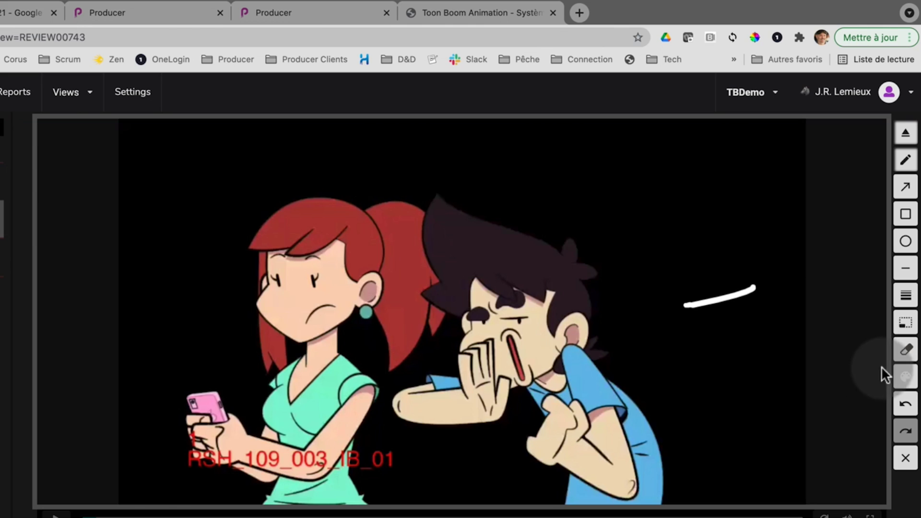
Set the drawing colour to yellow and draw a long wavy line near the frame's right edge.
left_click(906, 377)
left_click(823, 411)
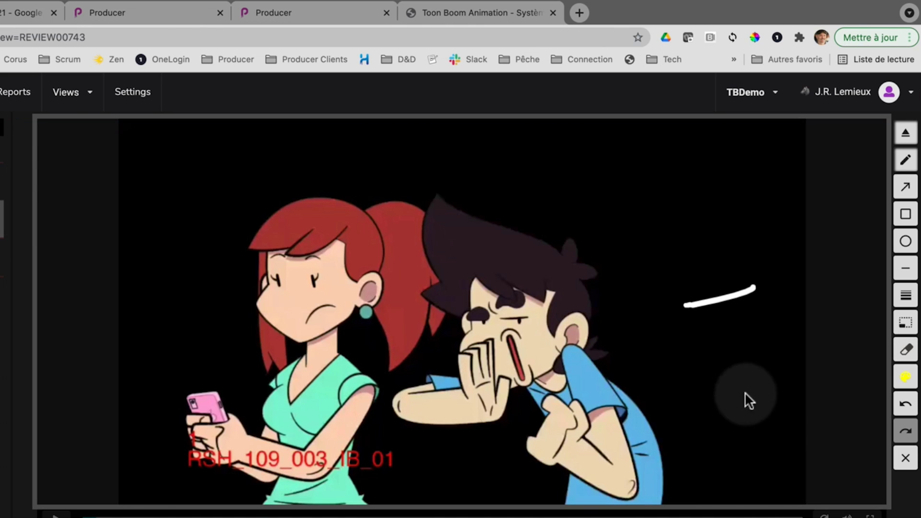
mouse_move(800, 344)
left_mouse_down()
mouse_move(764, 329)
mouse_move(786, 429)
left_mouse_up()
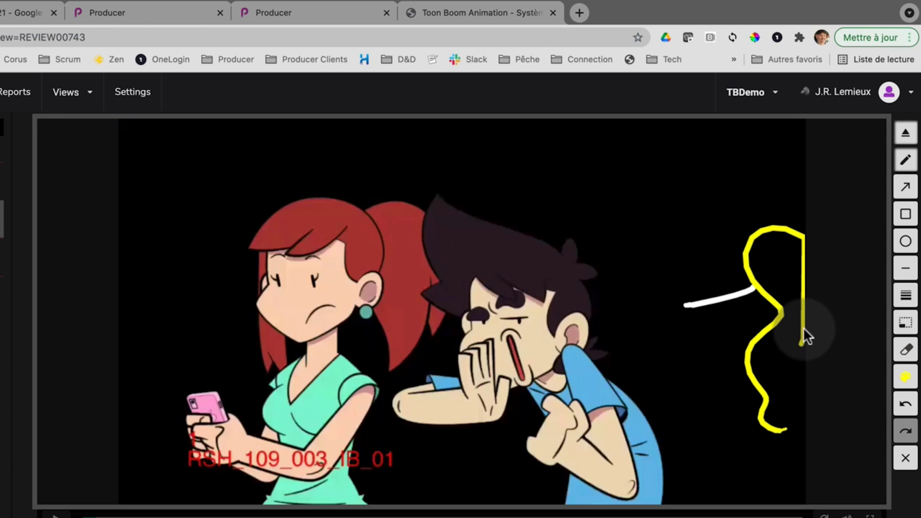
Draw a 1 px yellow curve above the white stroke and a 4 px yellow zigzag beside it.
left_click(907, 297)
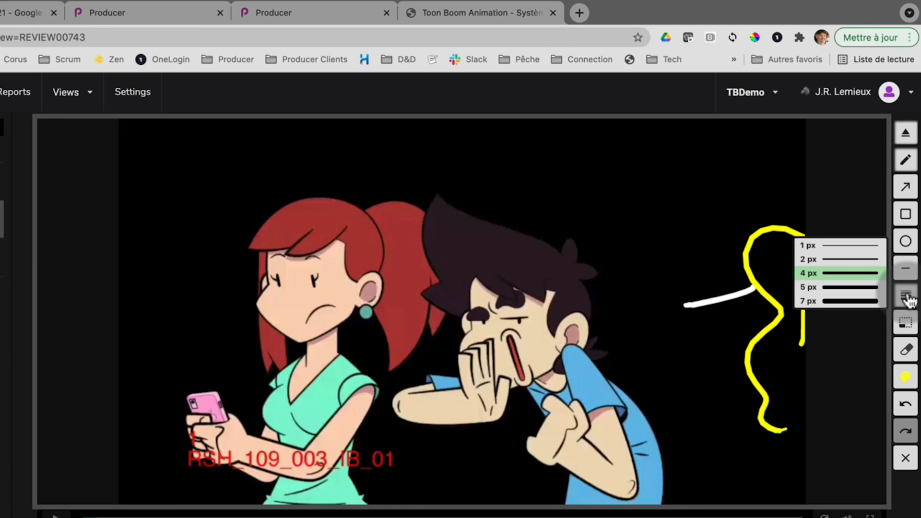
left_click(851, 246)
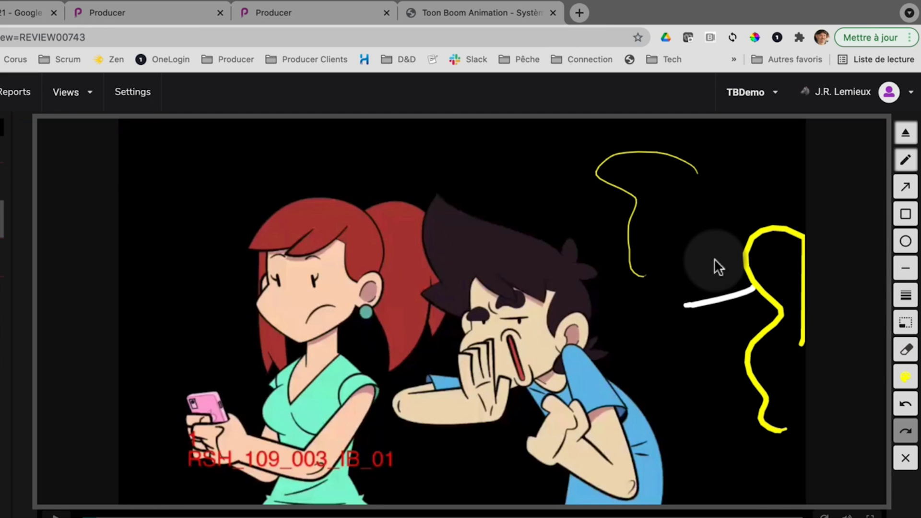
left_click(906, 297)
left_click(842, 269)
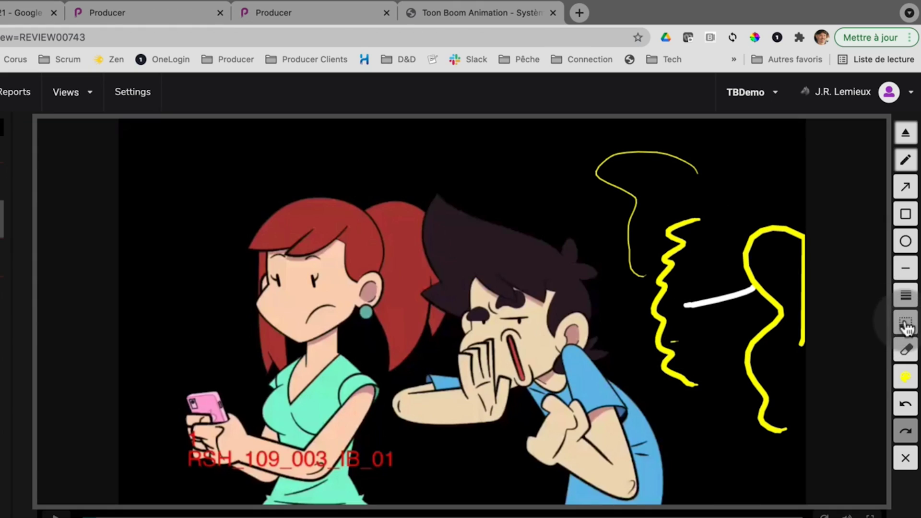
Cover most of the two characters with a washout rectangle and adjust the washout opacity.
left_click(907, 324)
left_click_drag(164, 176, 579, 460)
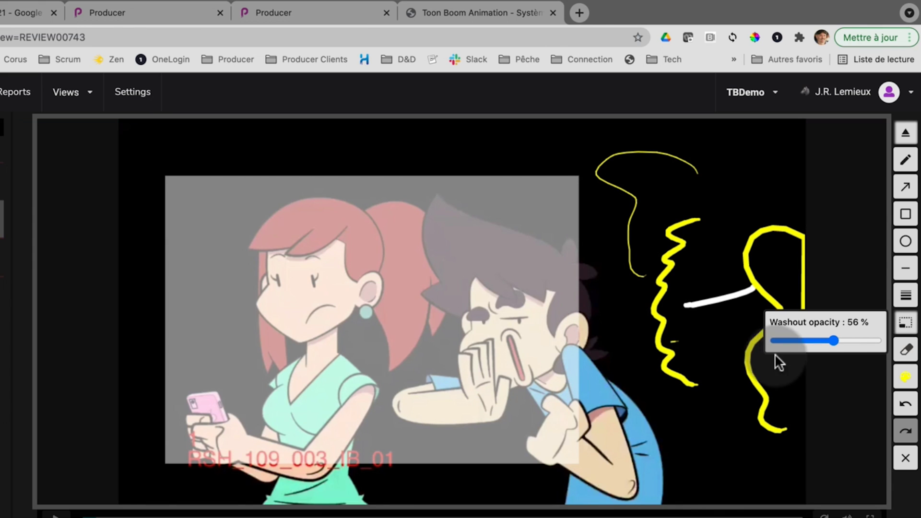
left_click_drag(834, 341, 792, 344)
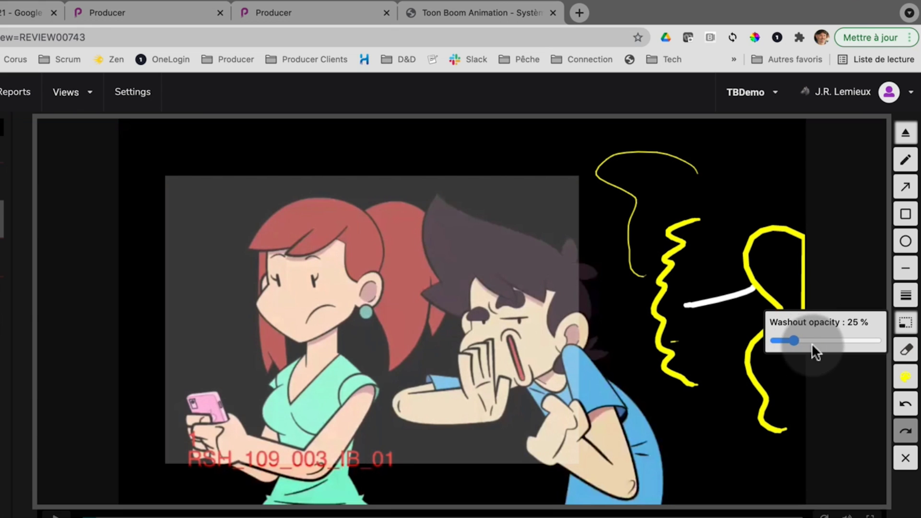
left_click_drag(847, 332, 827, 334)
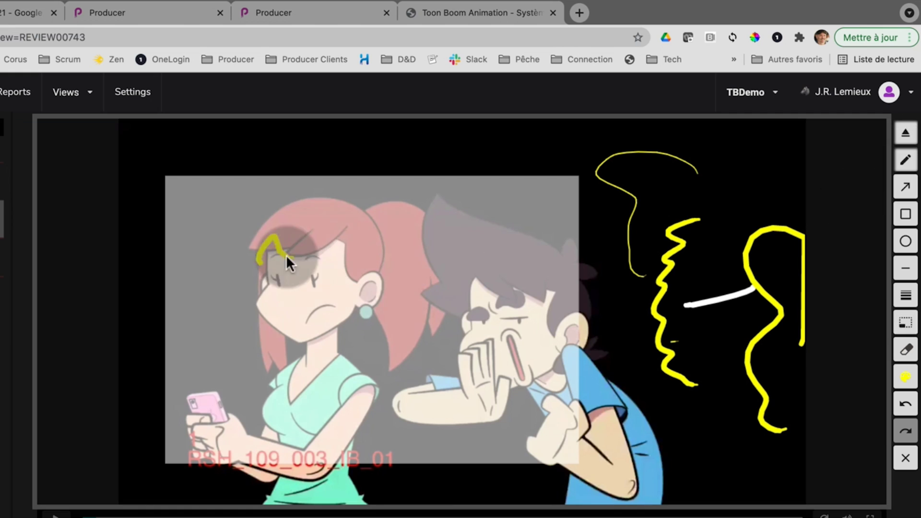
Change the drawing colour to black for annotating over the washed-out area.
left_click(906, 378)
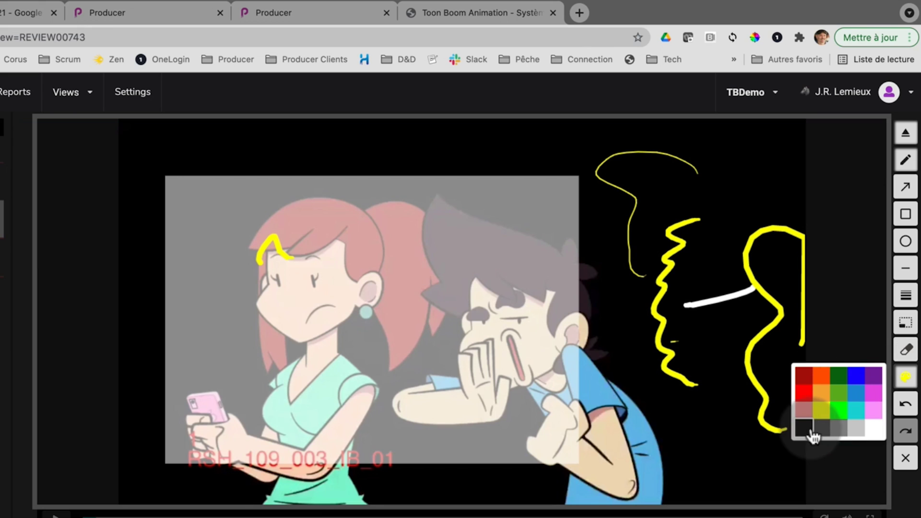
left_click(813, 432)
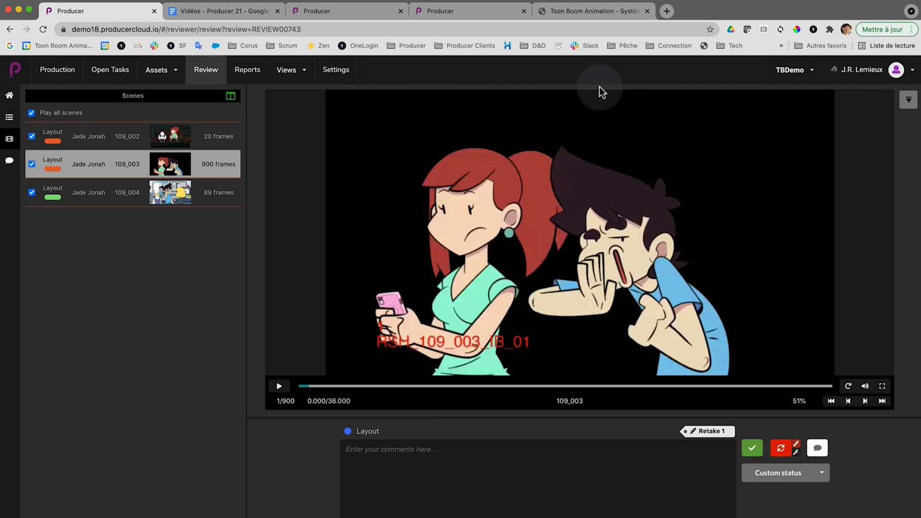
Change the Layout note tag for scene 109_003 to Retake 2.
left_click(391, 443)
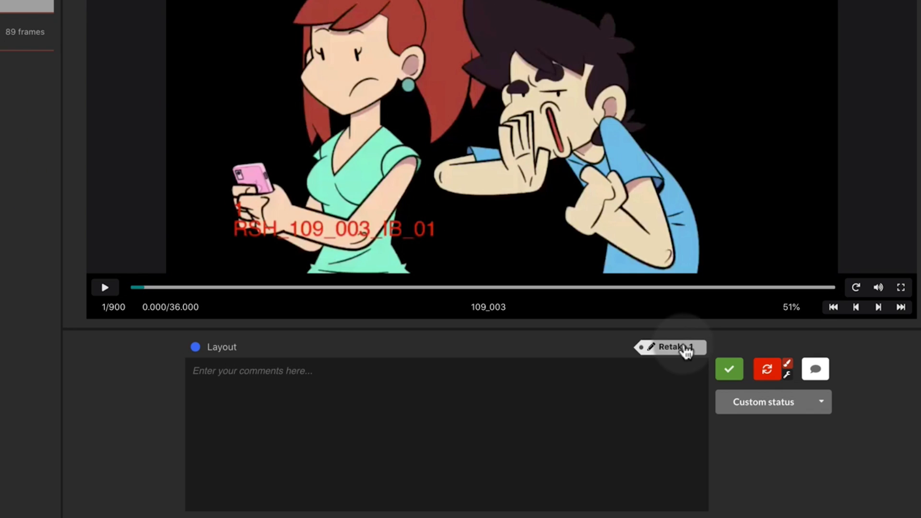
left_click(682, 354)
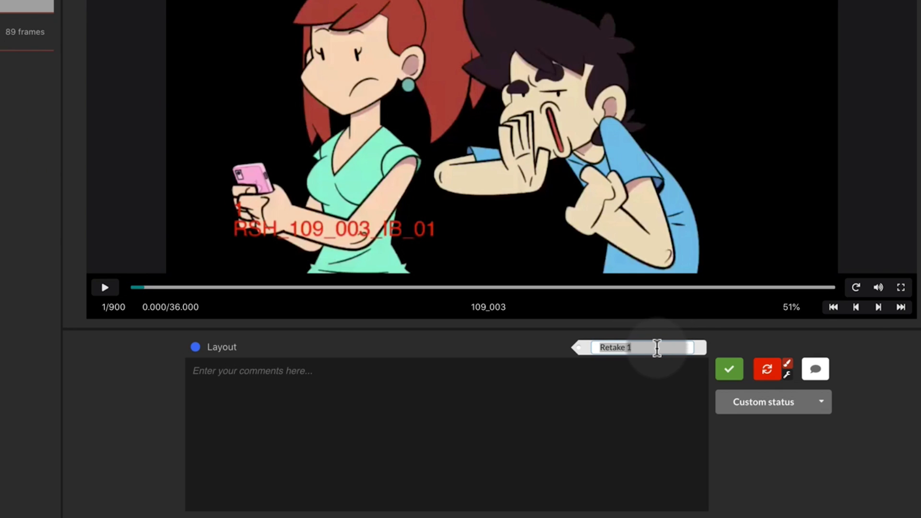
left_click(656, 347)
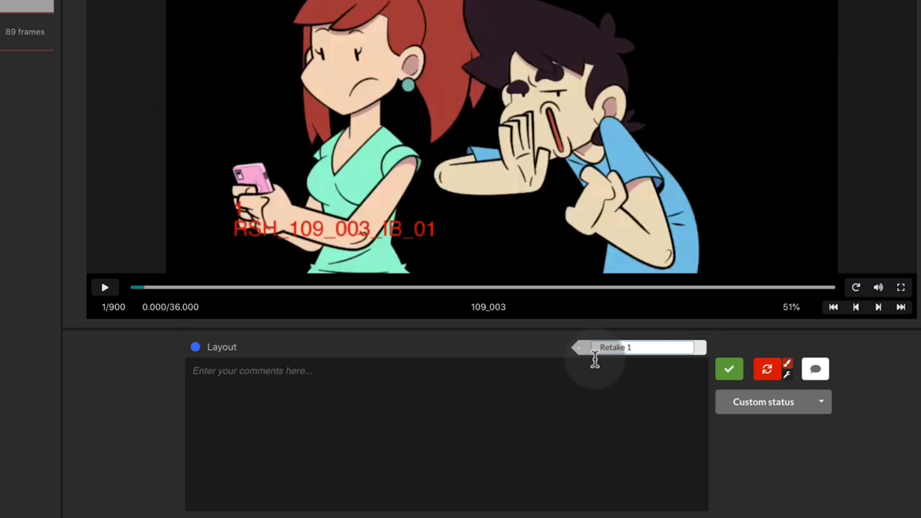
left_click_drag(637, 350, 591, 347)
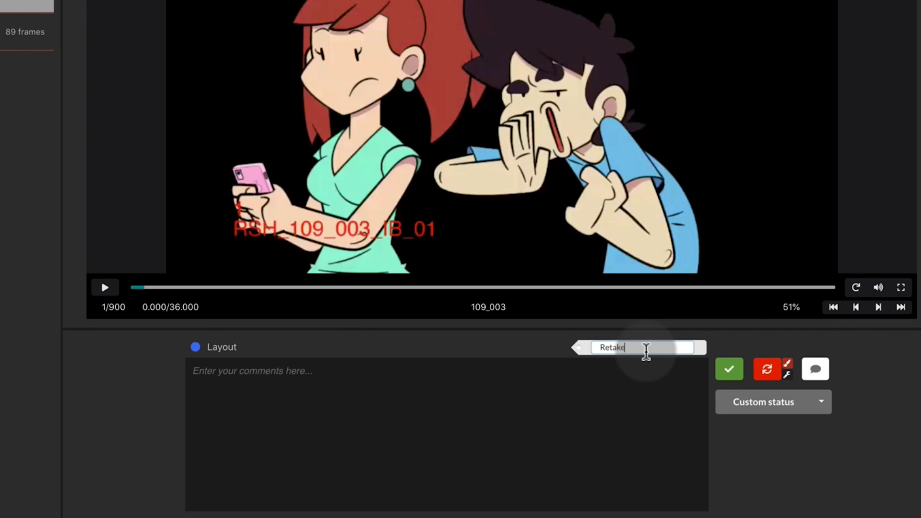
left_click(536, 345)
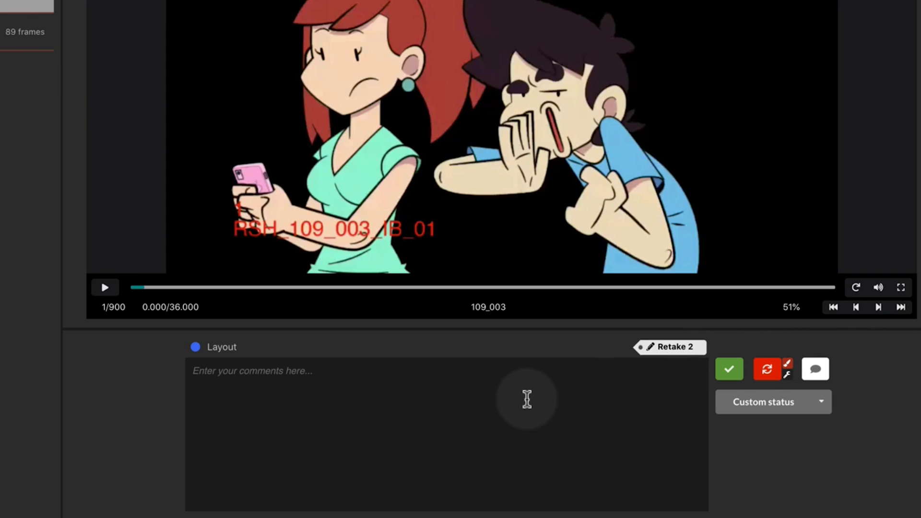
left_click(339, 383)
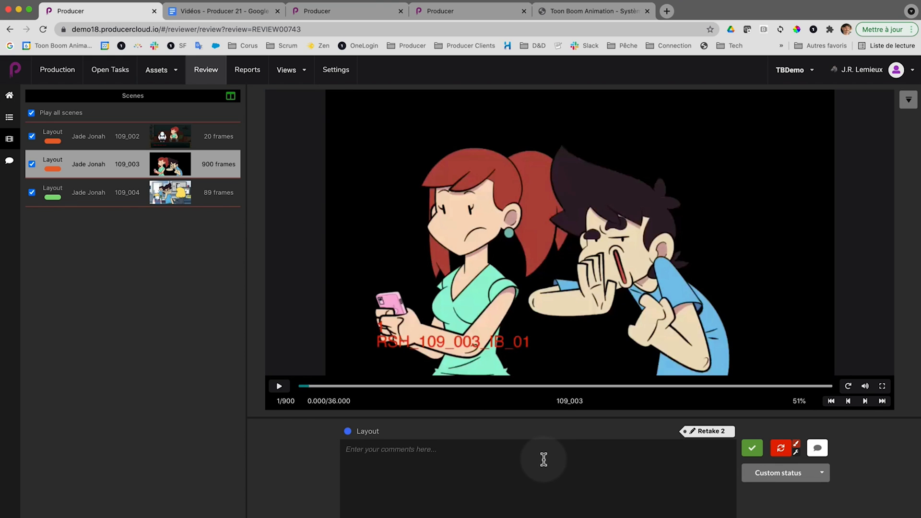
Cover the dark-haired man's head with a washout rectangle and draw spiky black hair over it.
left_click(908, 100)
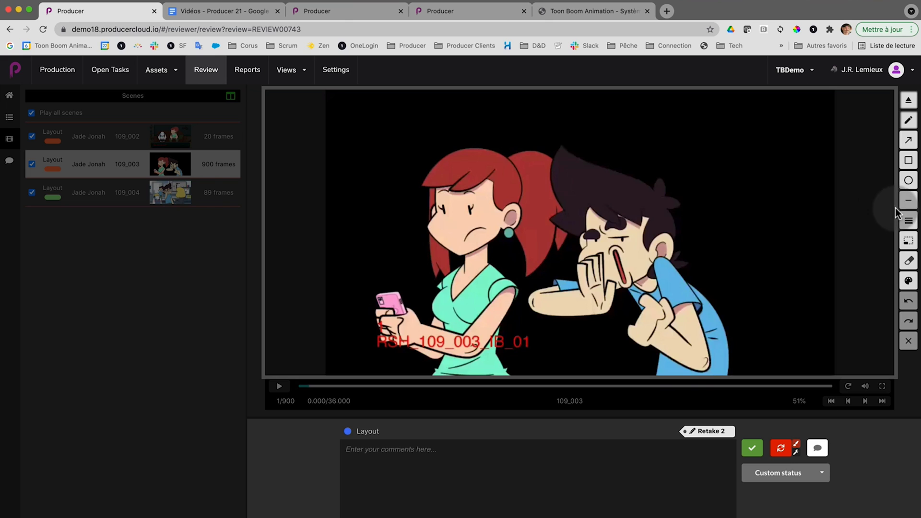
left_click(908, 240)
left_click_drag(514, 146, 732, 260)
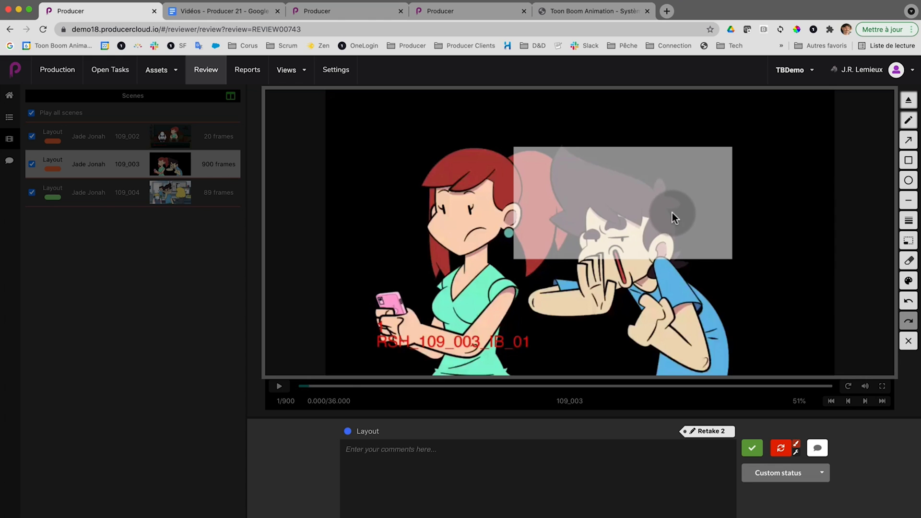
left_click_drag(652, 193, 607, 154)
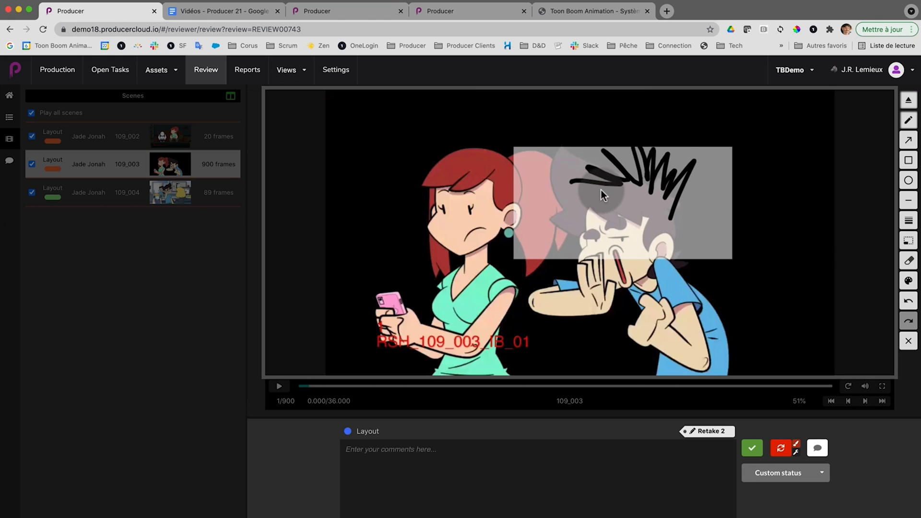
Add the comment "crazy hair please" and submit it with the drawing as a technical revision.
left_click(410, 454)
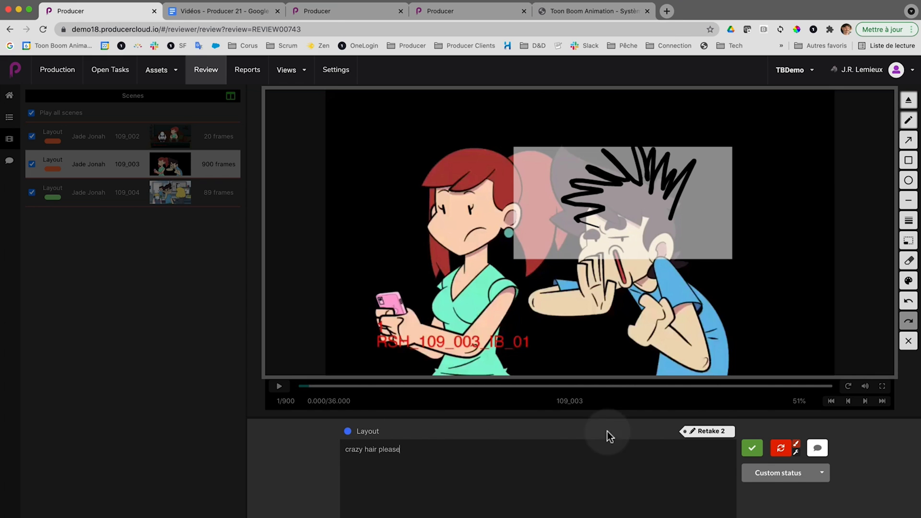
left_click(482, 457)
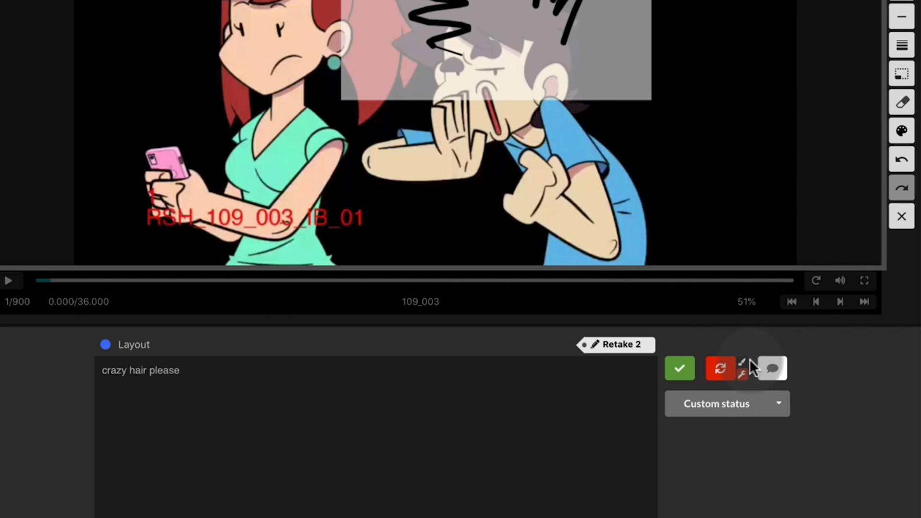
left_click(724, 374)
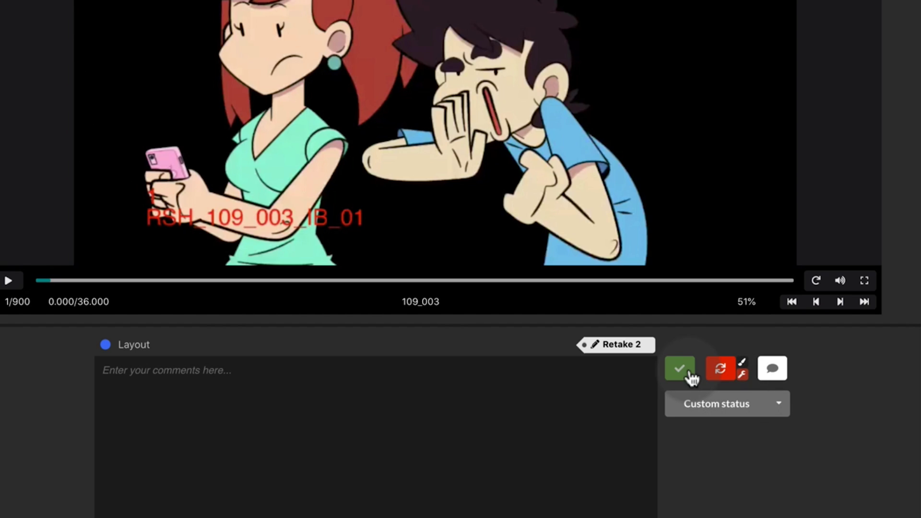
Set the Layout status of scene 109_003 to the custom status Need Assistance.
left_click(776, 408)
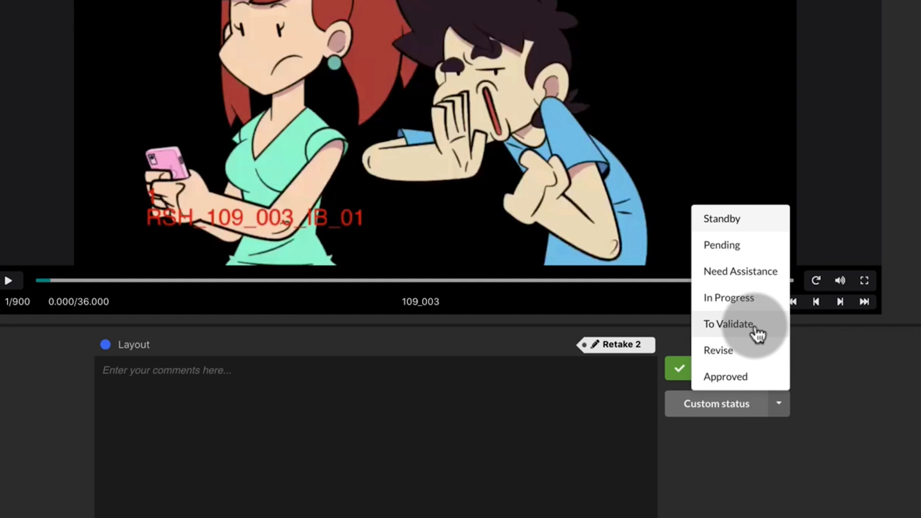
left_click(758, 280)
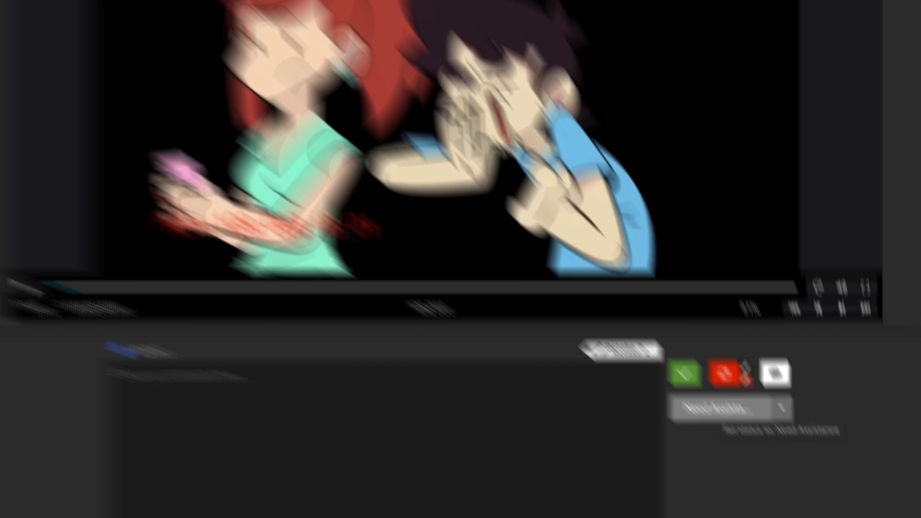
Show the notes for 109_003, try grouping by date/author and no grouping, and end with grouping by tag.
left_click(59, 171)
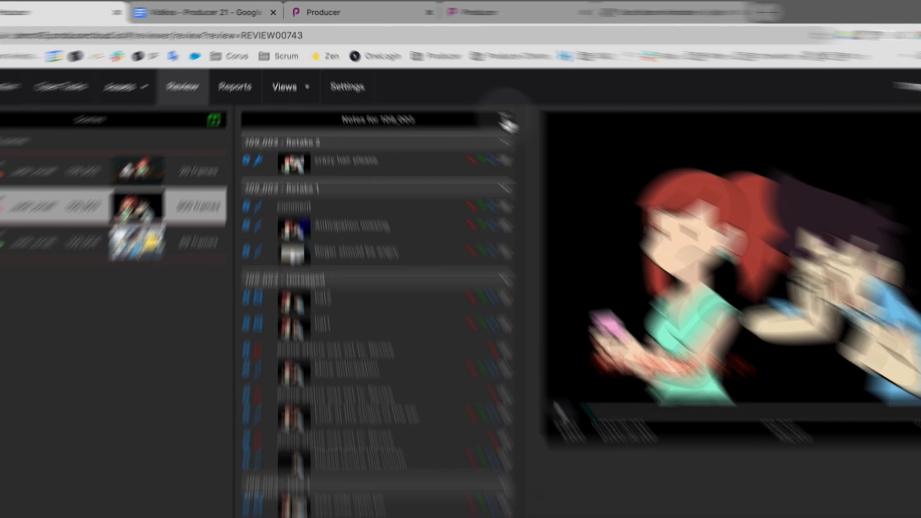
left_click(461, 96)
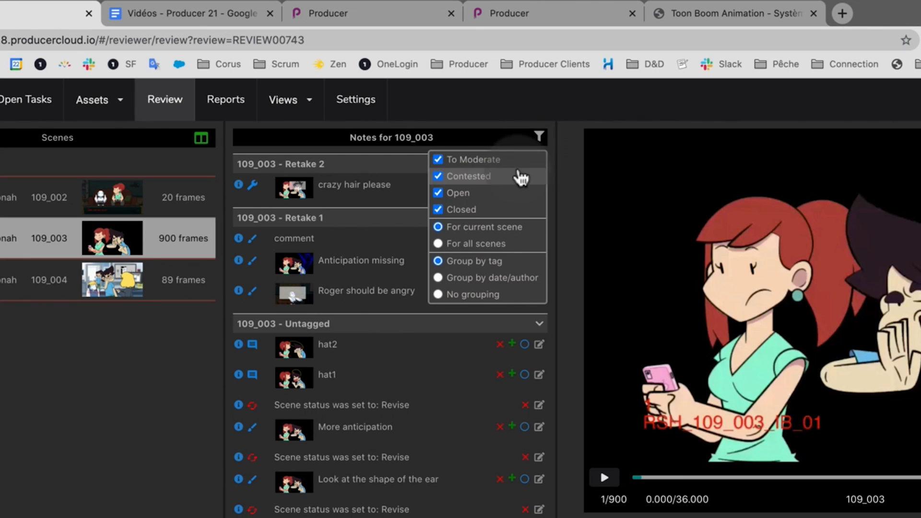
left_click(523, 286)
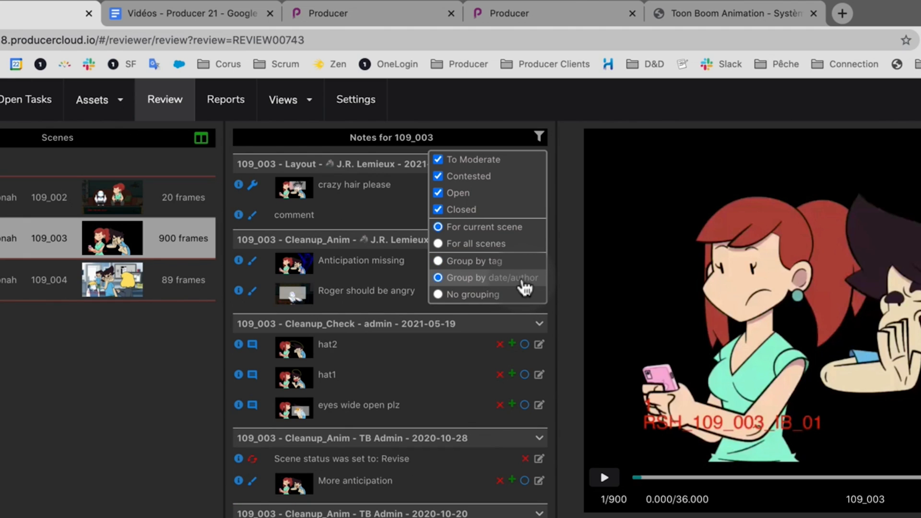
left_click(501, 300)
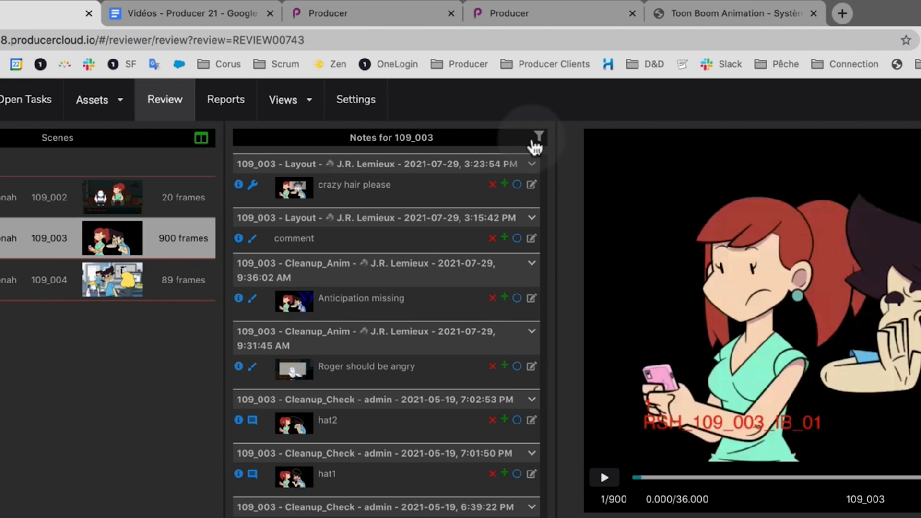
mouse_move(537, 140)
left_click(507, 262)
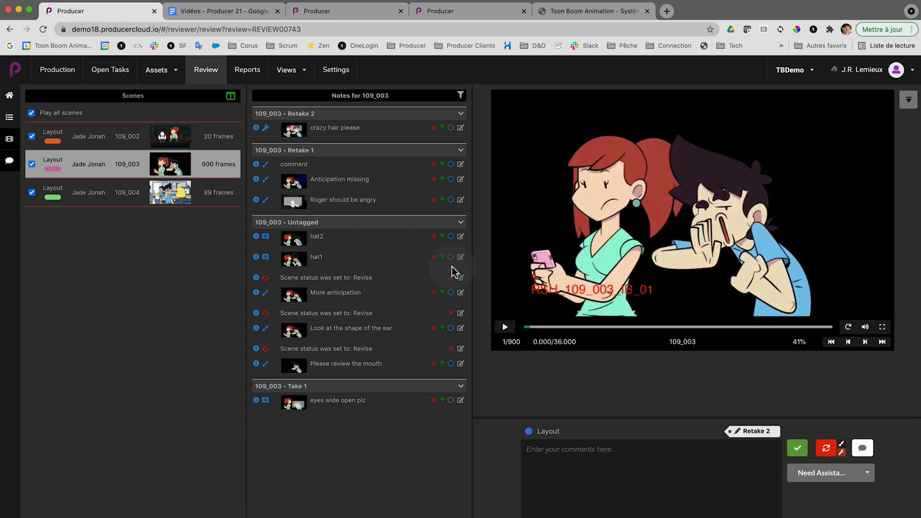
Edit the Retake 1 note "Roger should be angry" by appending "... as usual" and save it.
left_click(461, 201)
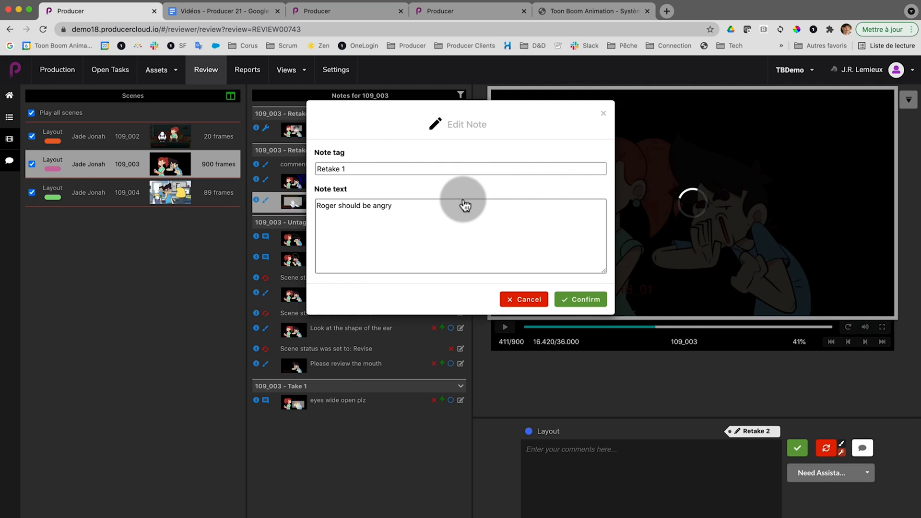
left_click(420, 209)
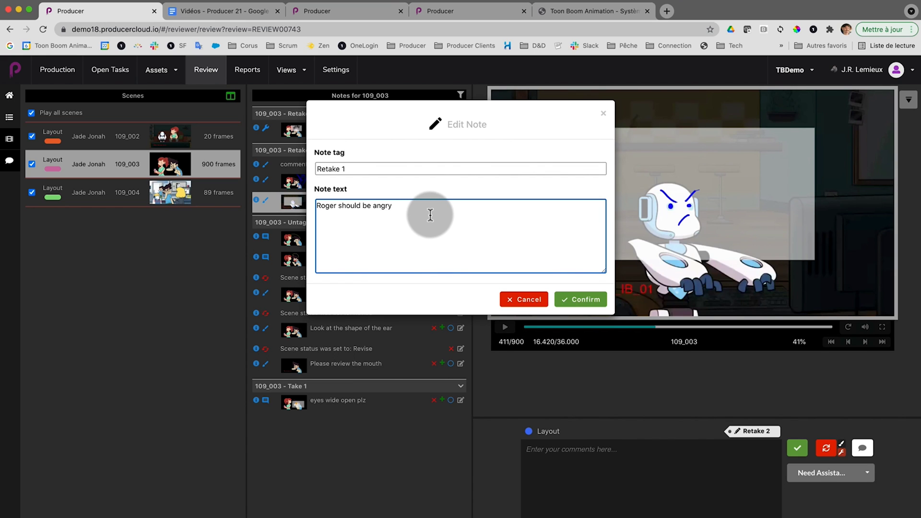
type("... as usual")
left_click(588, 300)
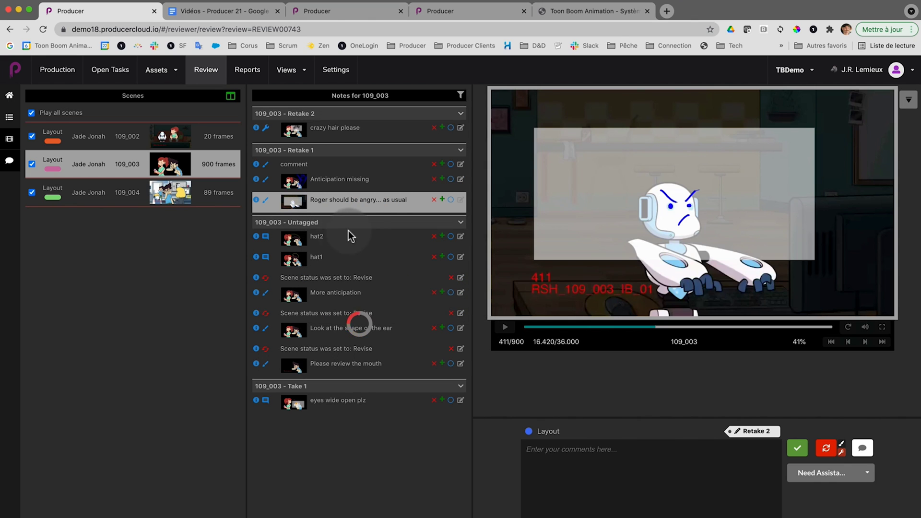